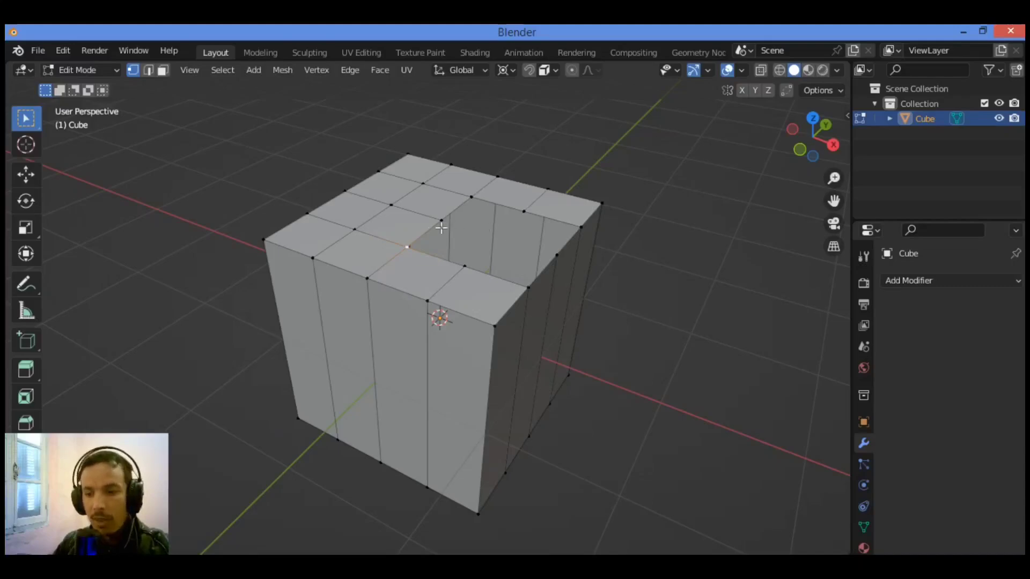
In Preferences > Add-ons, turn the Smart Fill add-on off and back on
middle_drag(437, 222, 450, 214)
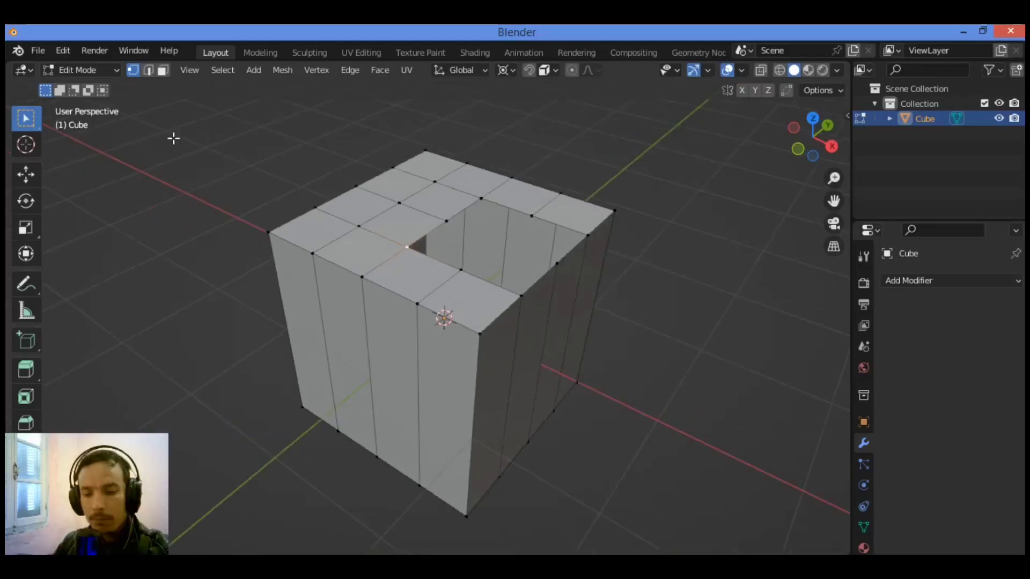
click(62, 51)
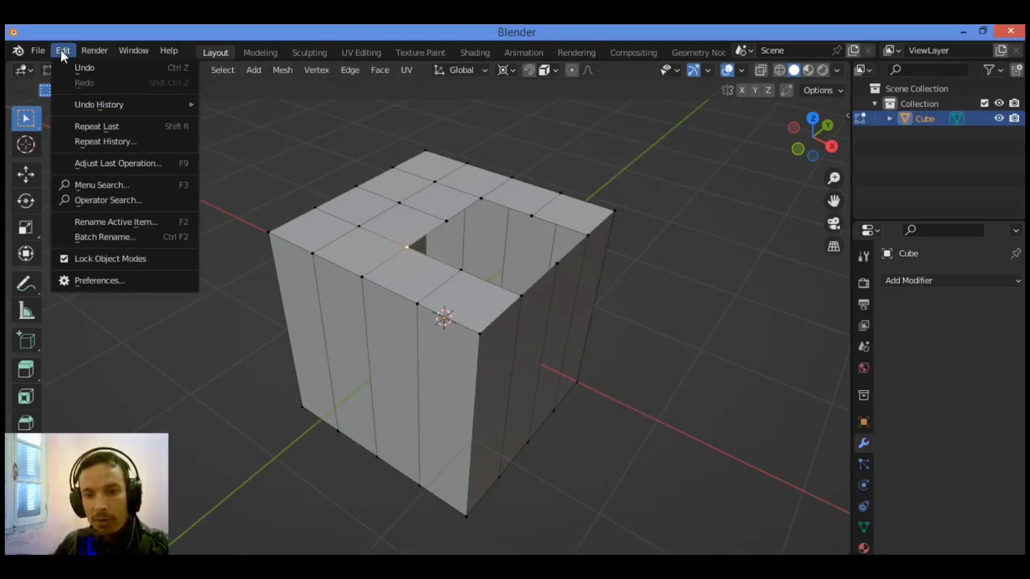
click(121, 278)
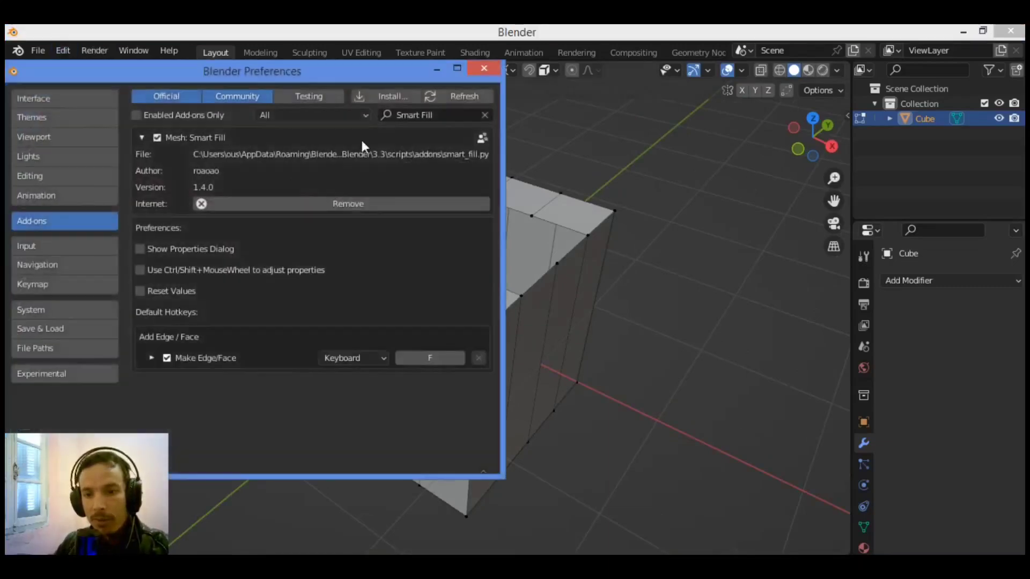
click(156, 138)
click(157, 138)
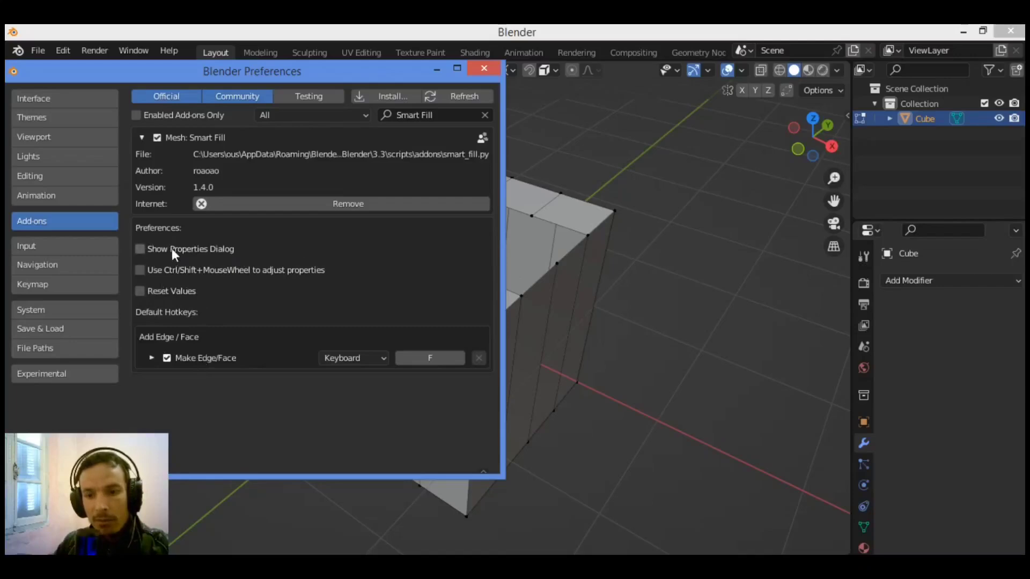
Check Smart Fill's Make Edge/Face shortcut is the F key, then close Preferences
click(154, 358)
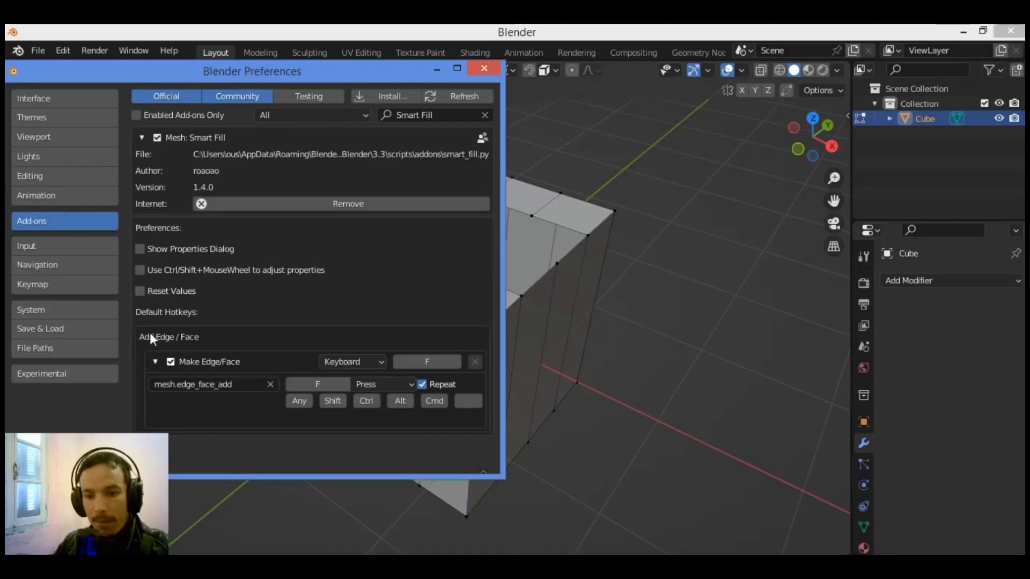
click(155, 361)
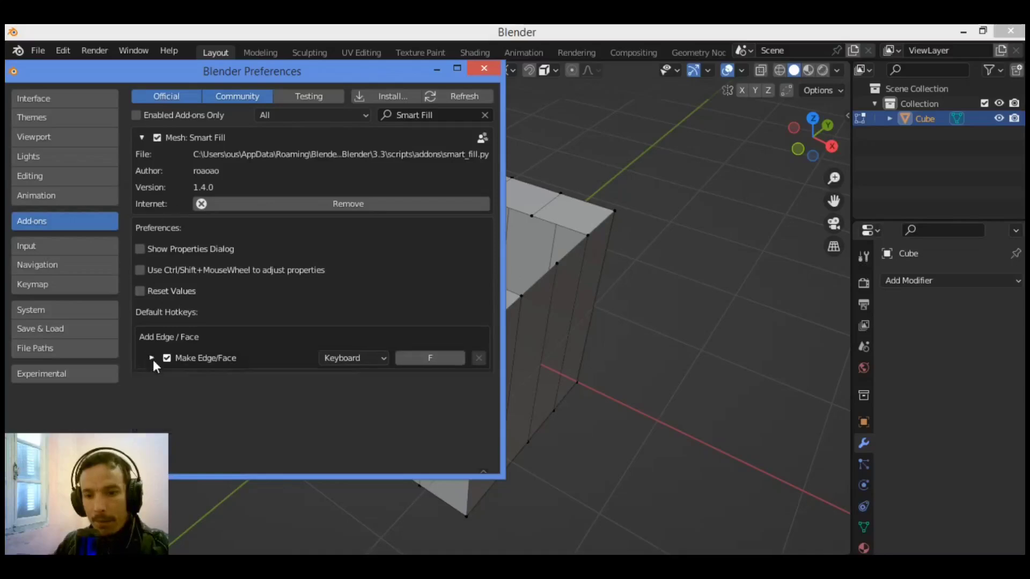
click(486, 69)
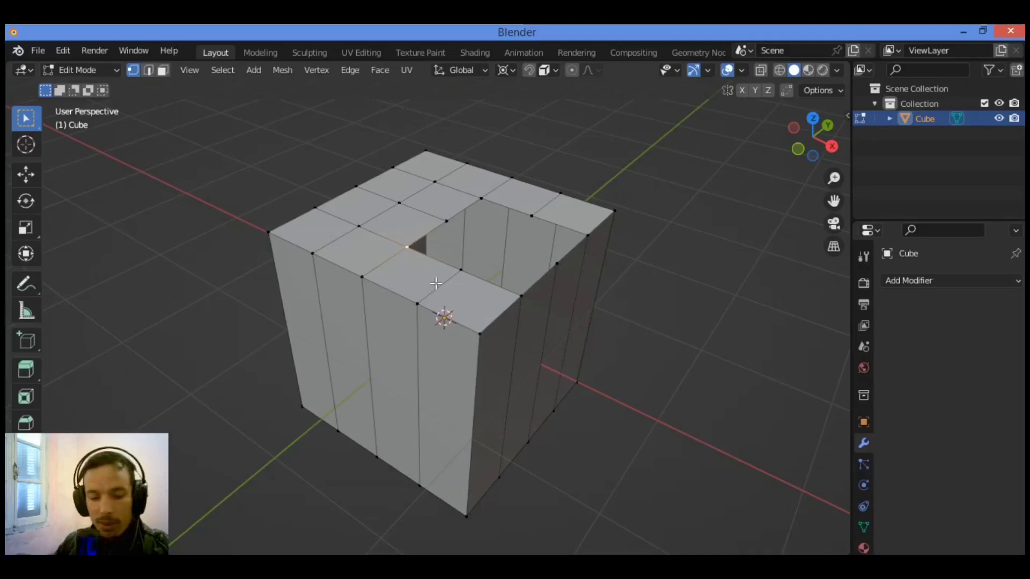
Select the corner vertices around the top hole's border and fill it with four faces
click(481, 198)
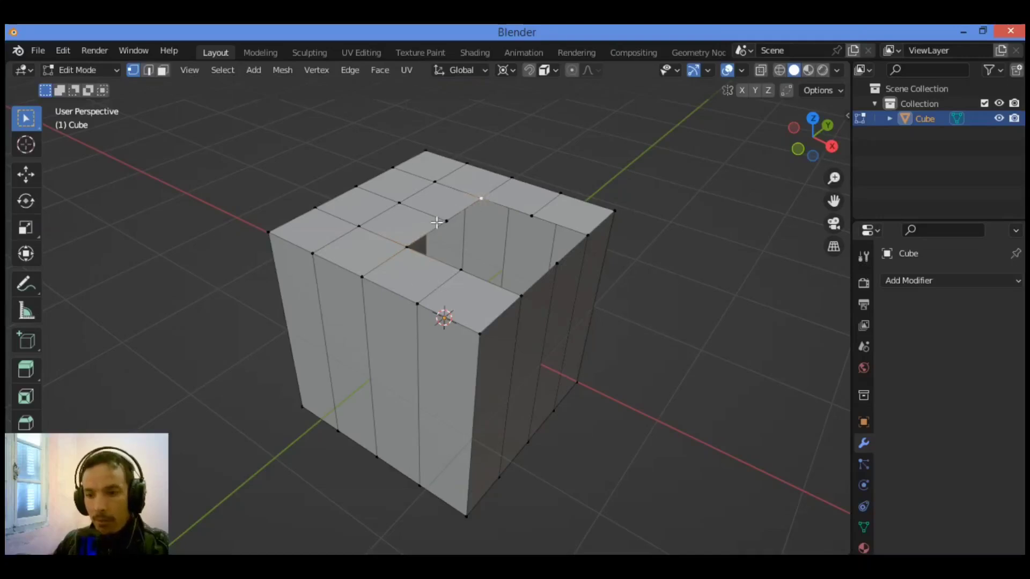
shift+click(447, 220)
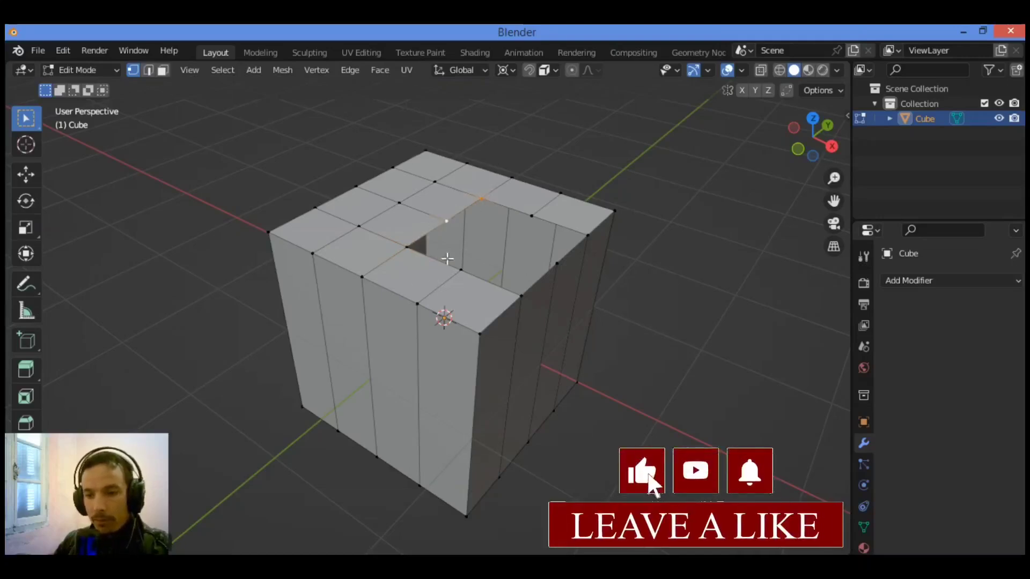
shift+click(521, 296)
shift+click(531, 215)
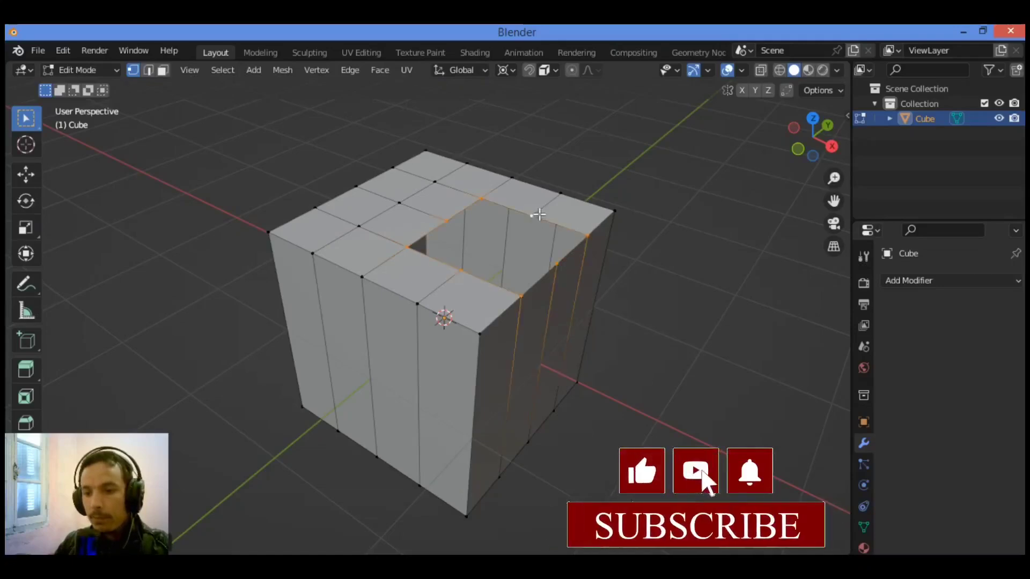
scroll(580, 188, up, 4)
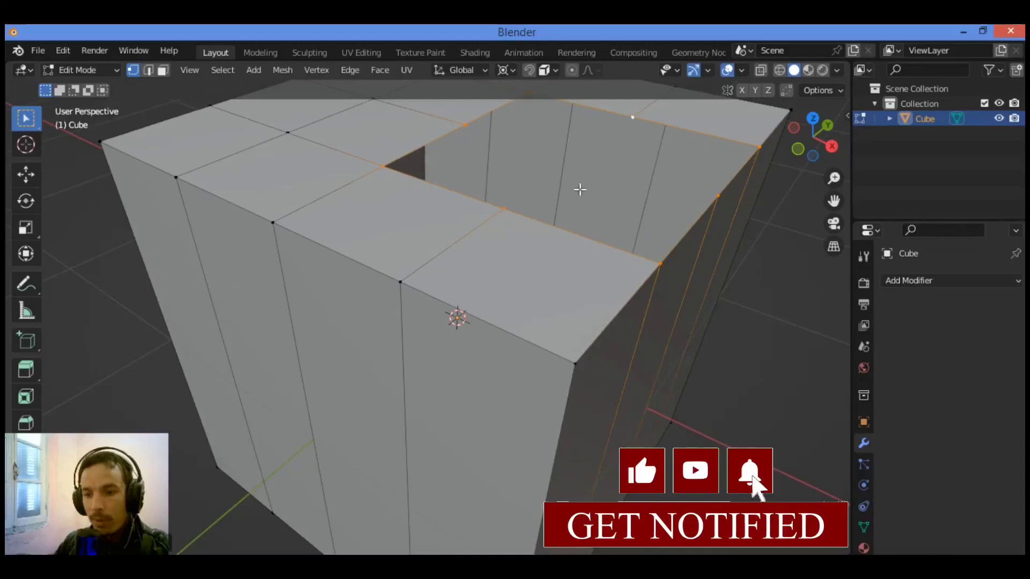
scroll(672, 260, down, 3)
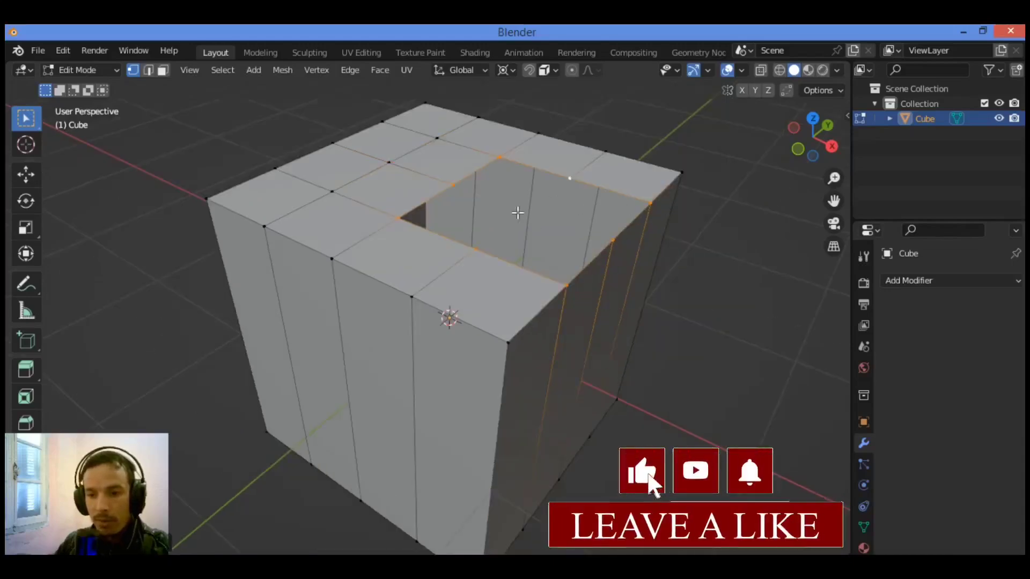
key(ctrl+z)
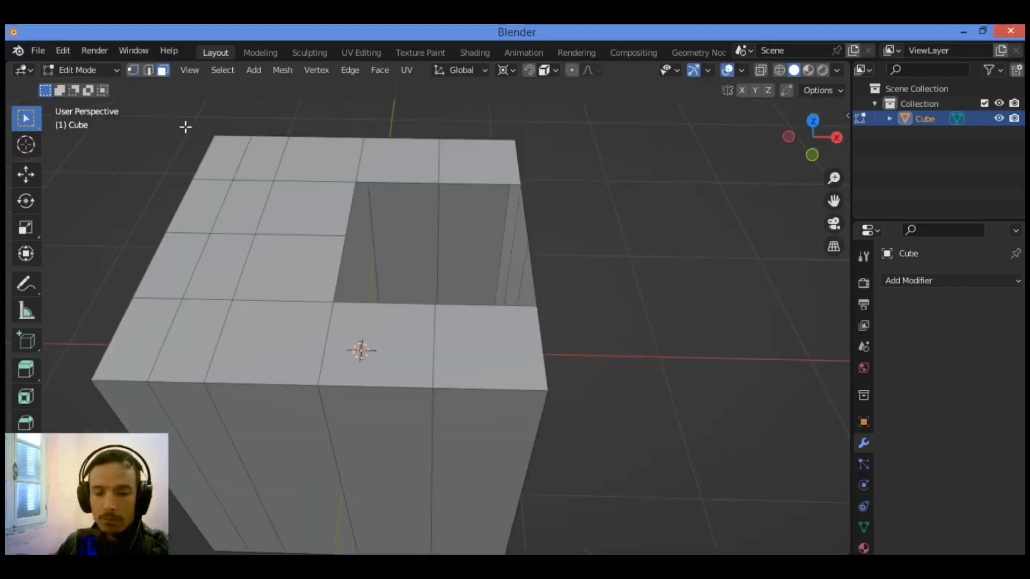
Delete a top face left of the large opening to make a small square hole
click(235, 257)
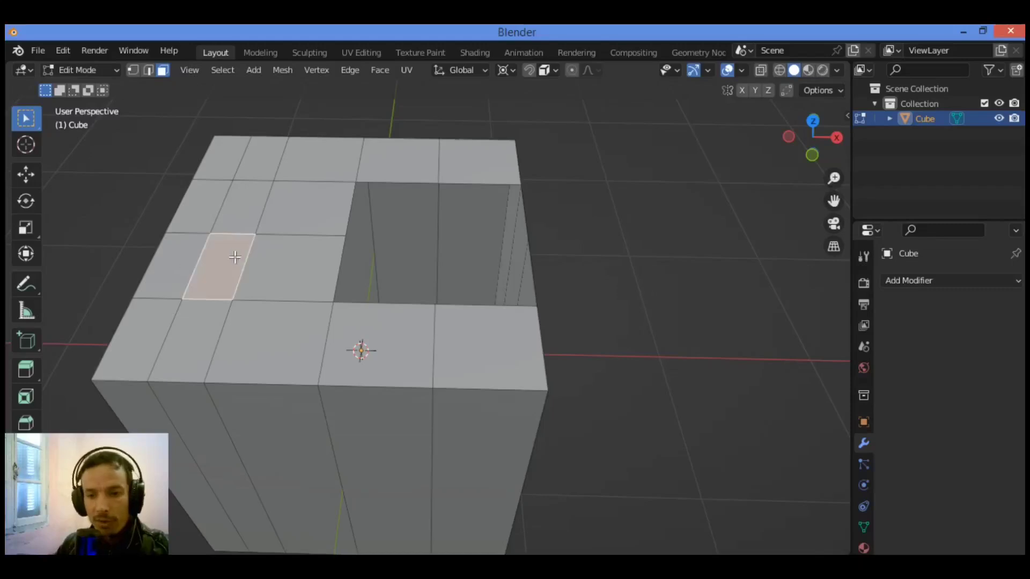
key(x)
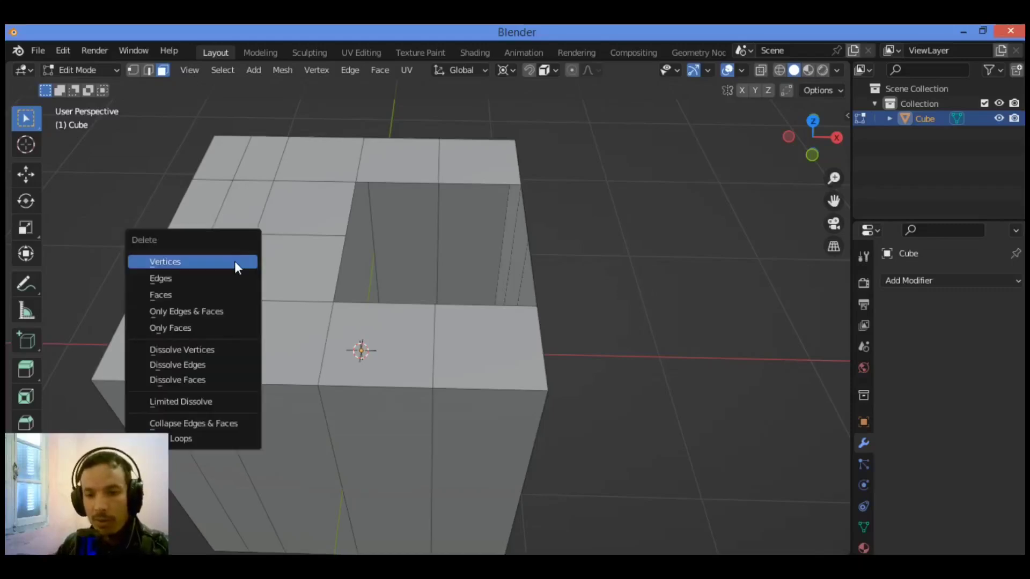
click(204, 294)
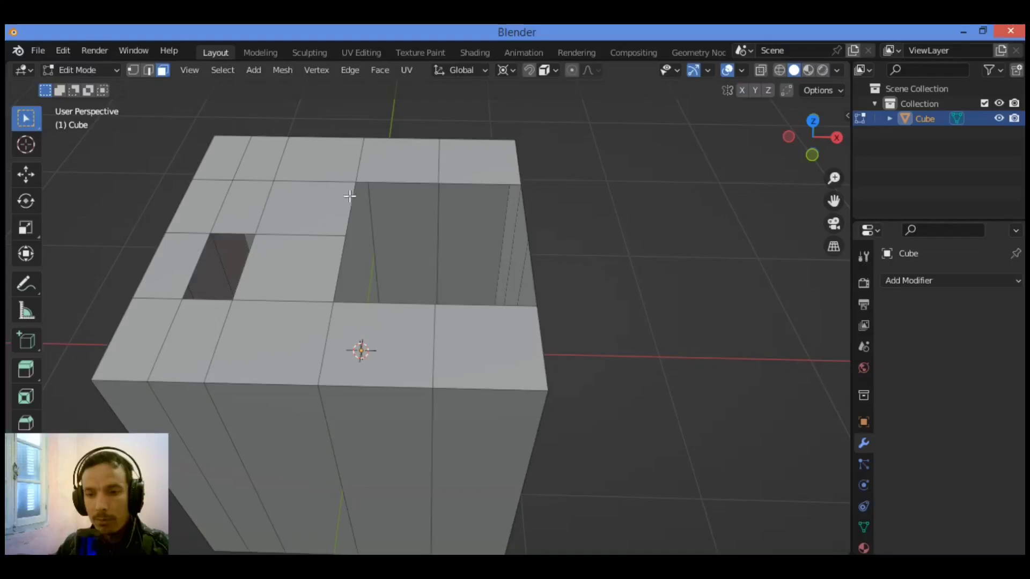
Select the small hole's border vertices in vertex mode and fill it with a face
click(132, 70)
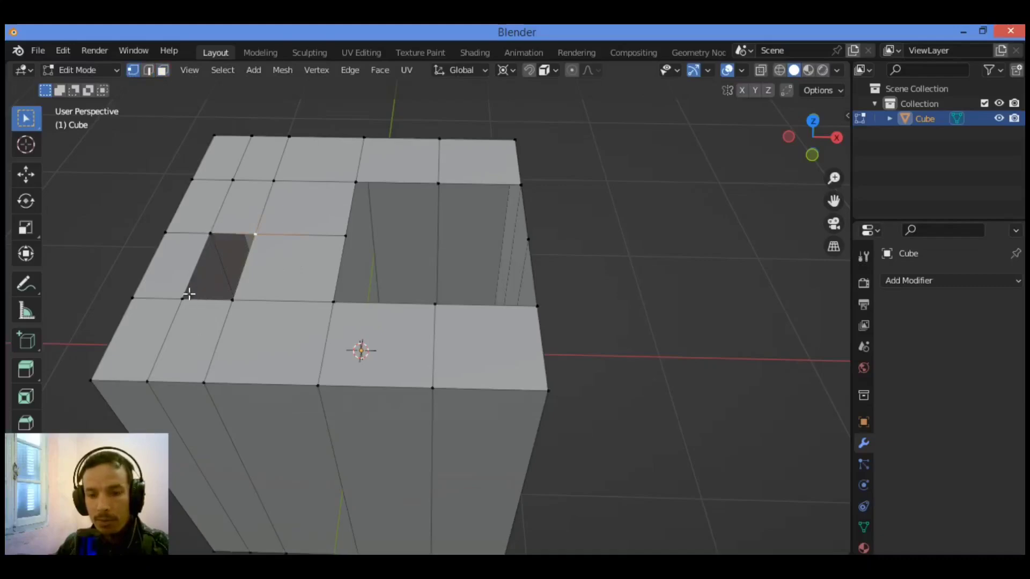
ctrl+click(182, 298)
ctrl+click(232, 299)
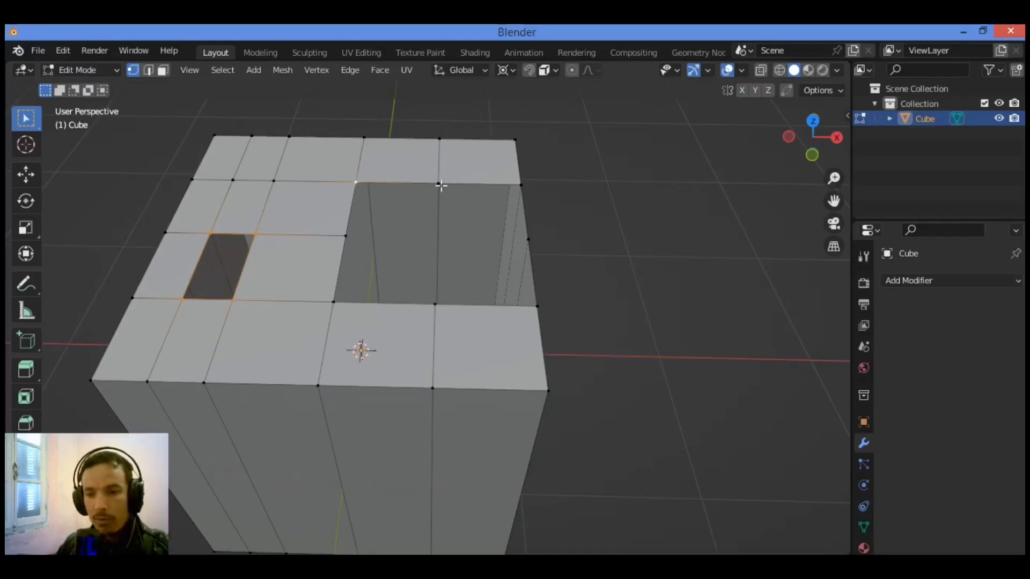
ctrl+click(438, 183)
ctrl+click(333, 300)
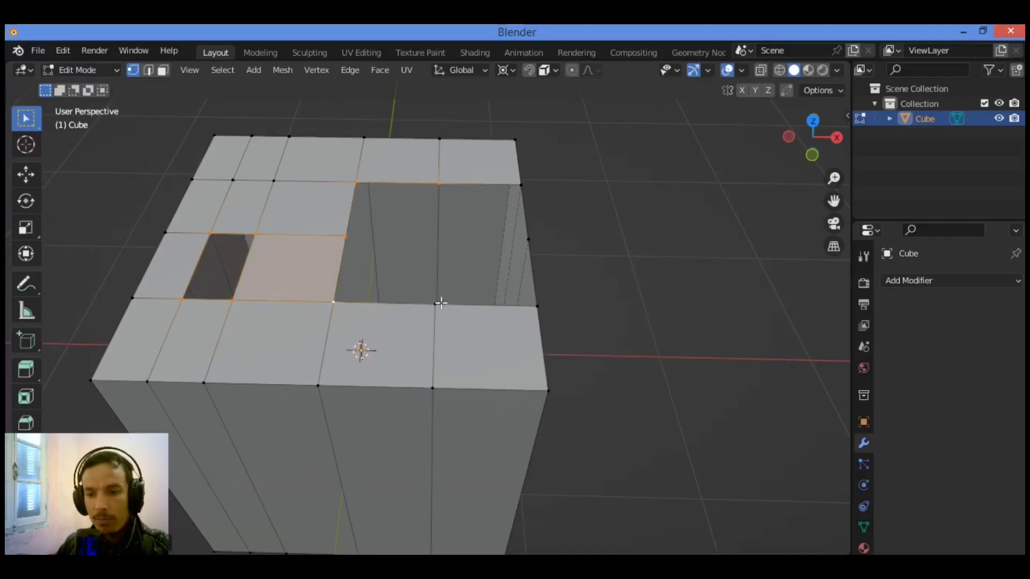
ctrl+click(345, 237)
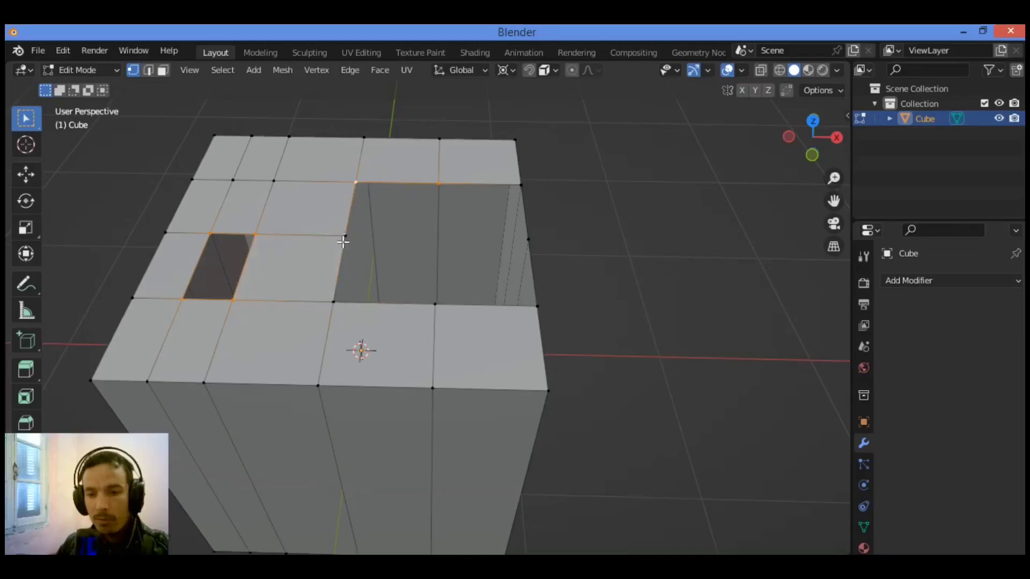
ctrl+click(333, 301)
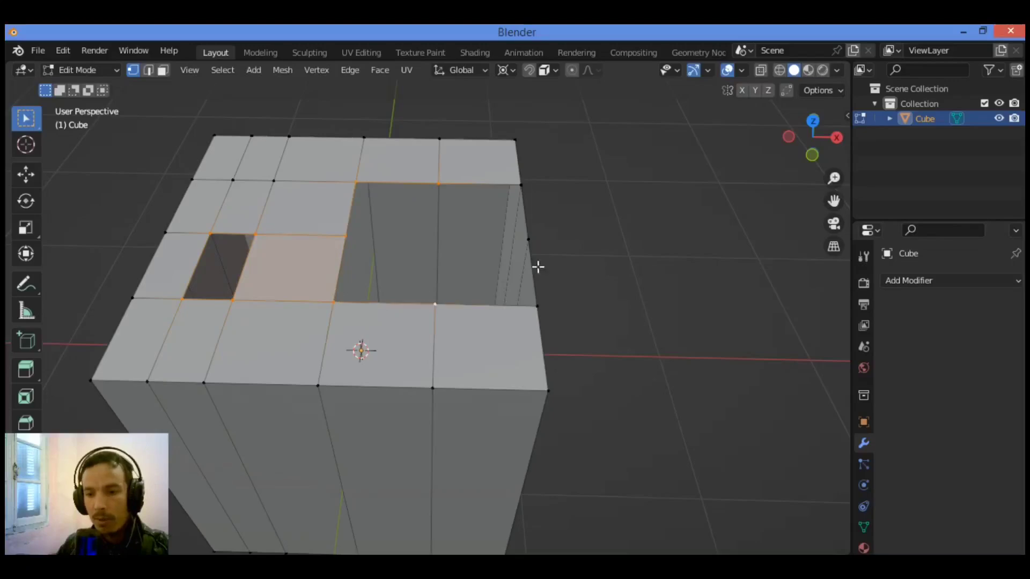
ctrl+click(521, 184)
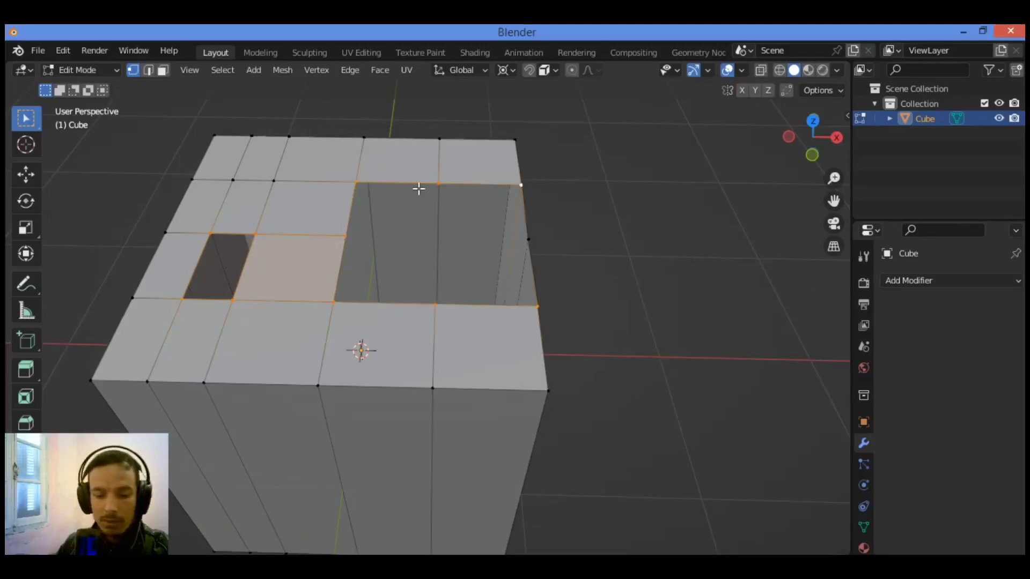
key(f)
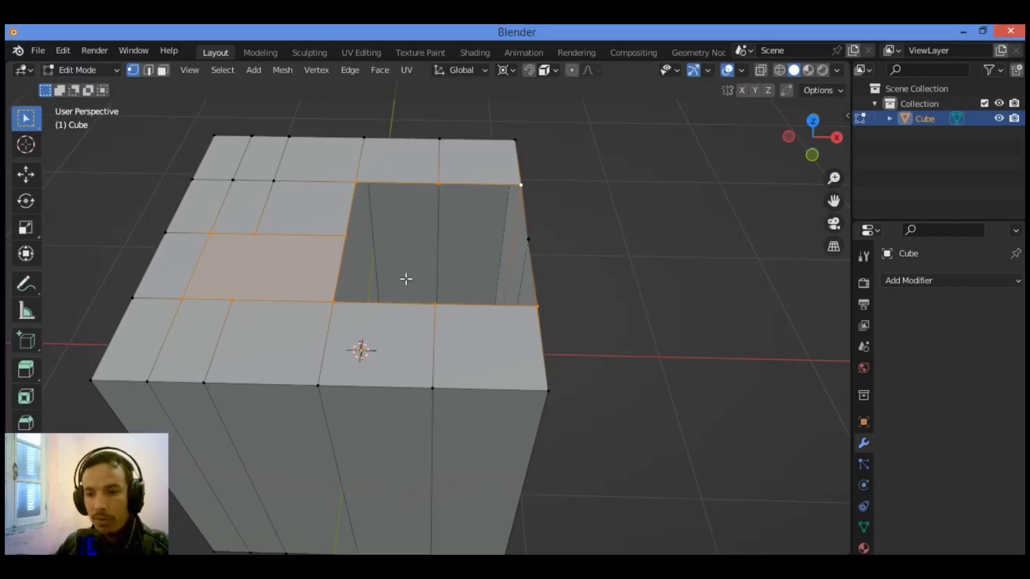
Centre the cube, look into the pit, and pick edge loops along its rim
drag(834, 200, 681, 214)
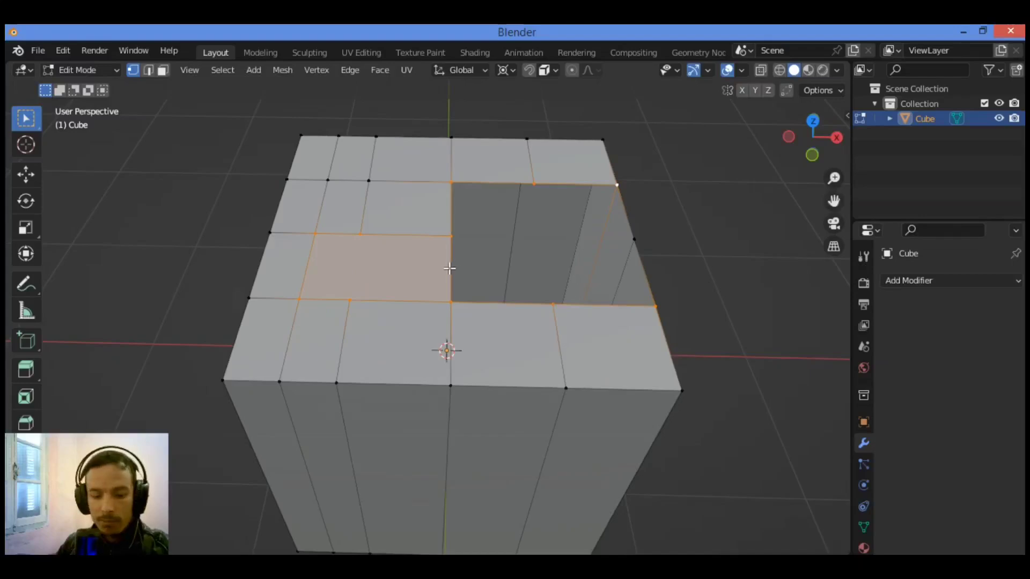
middle_drag(450, 264, 427, 217)
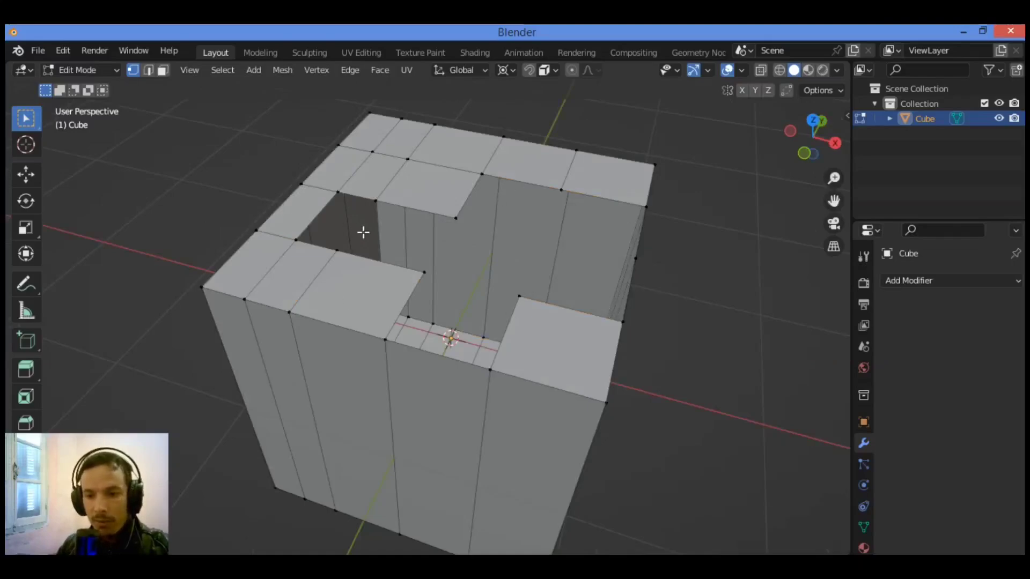
alt+click(381, 343)
alt+shift+click(645, 208)
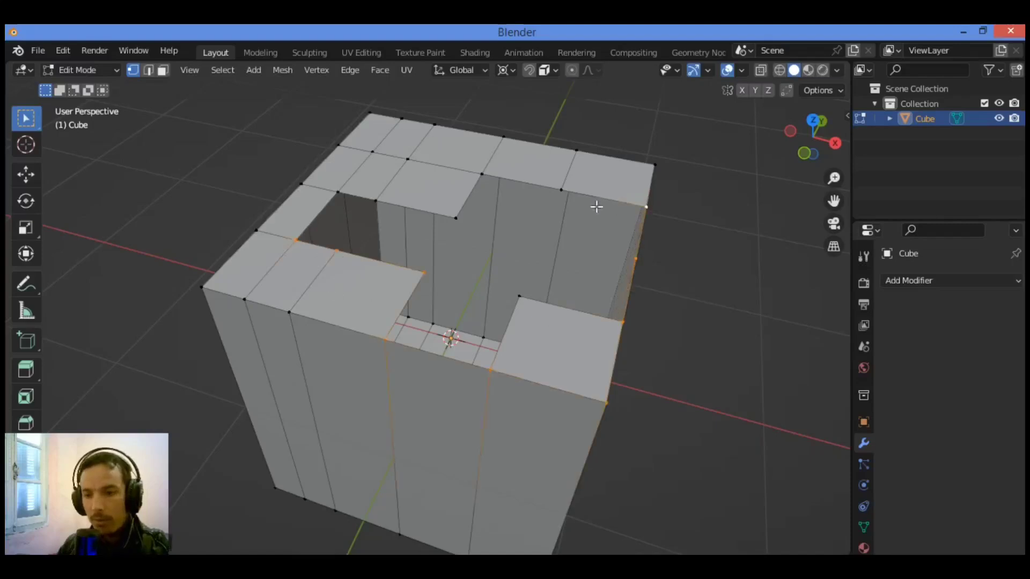
alt+click(532, 305)
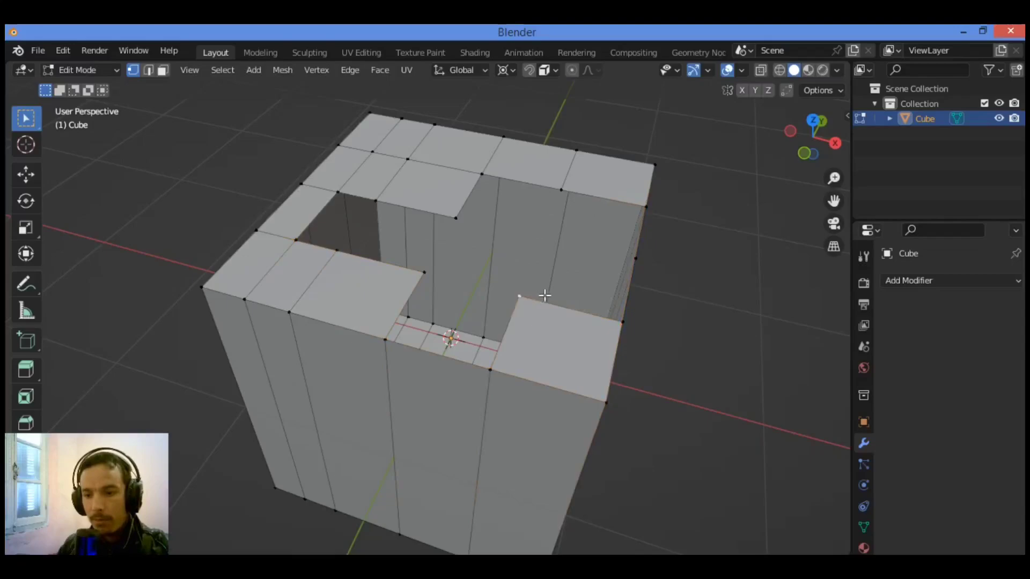
alt+click(500, 367)
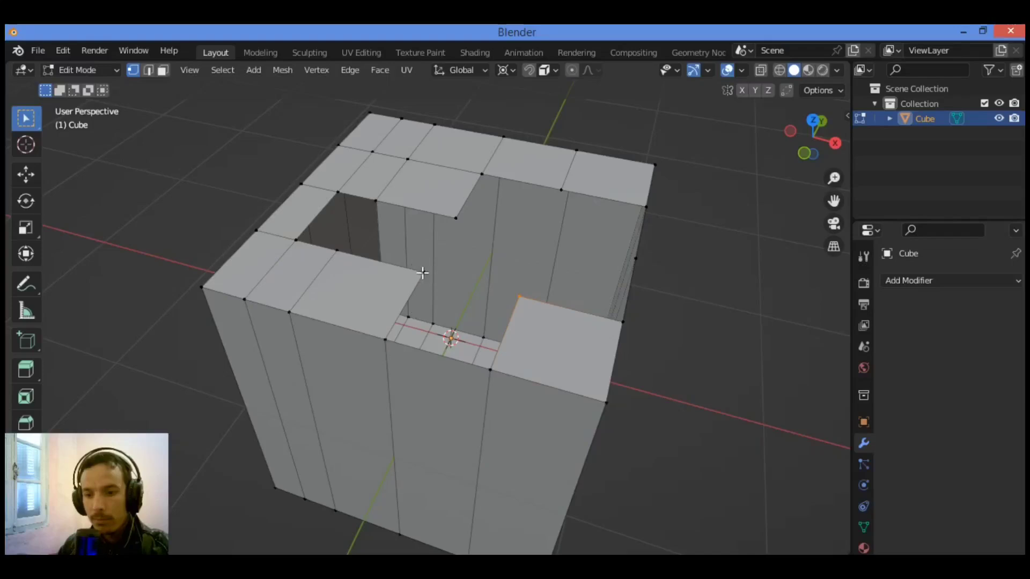
Select the whole rim loop around the pit and cap it with a grid of faces
click(424, 273)
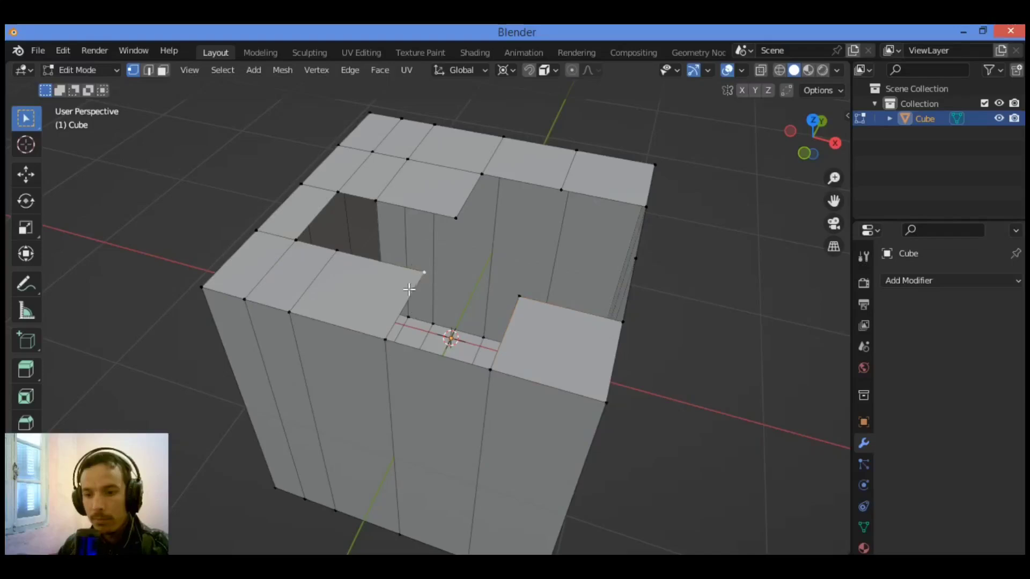
shift+click(489, 368)
ctrl+click(296, 240)
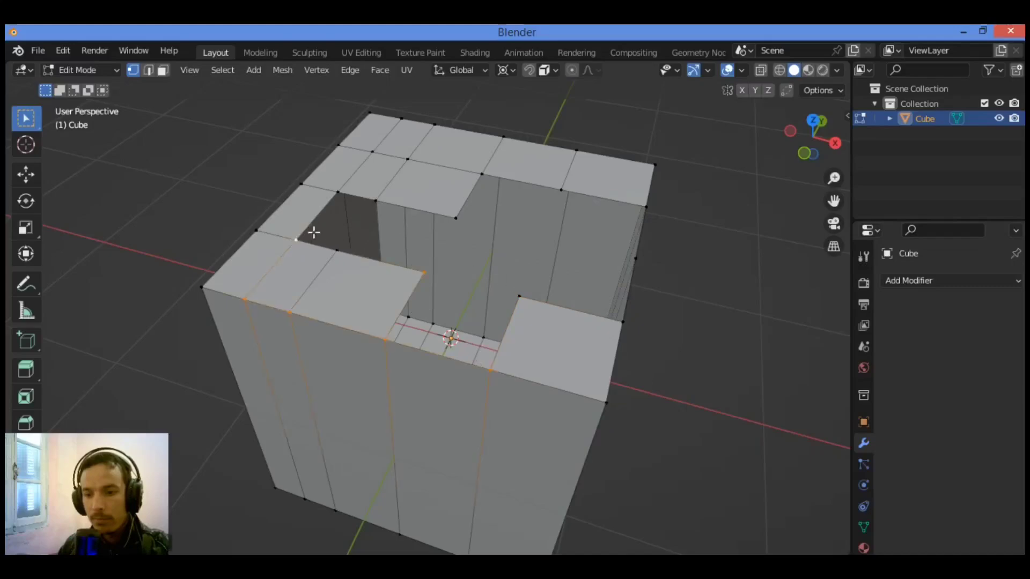
click(337, 250)
ctrl+click(457, 219)
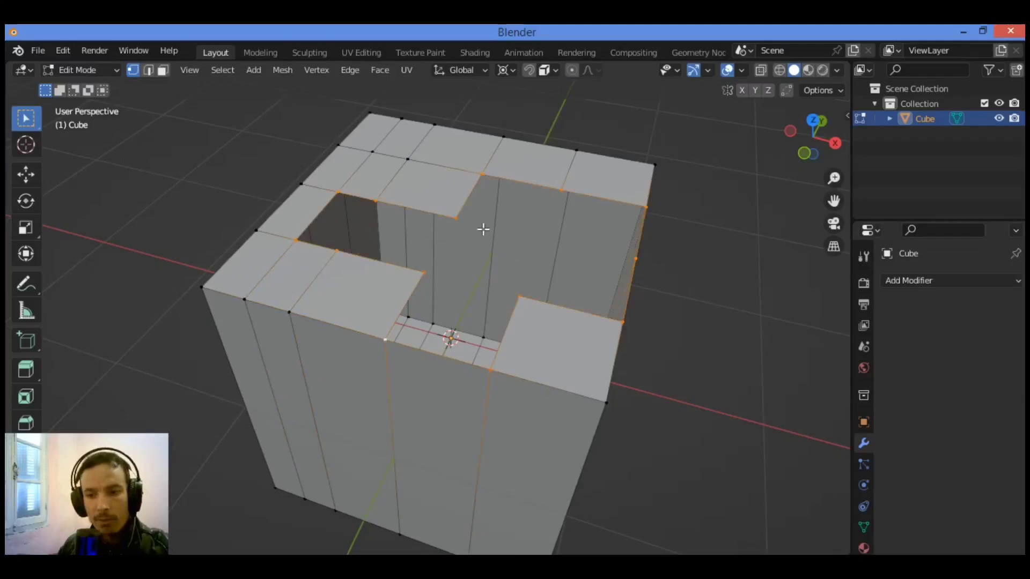
key(ctrl+f)
click(513, 242)
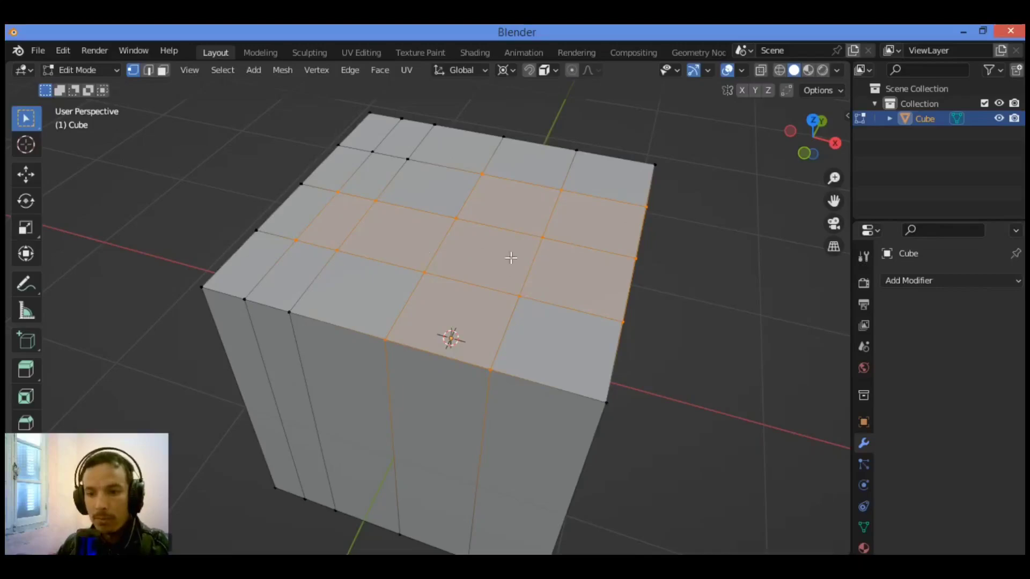
drag(809, 140, 773, 144)
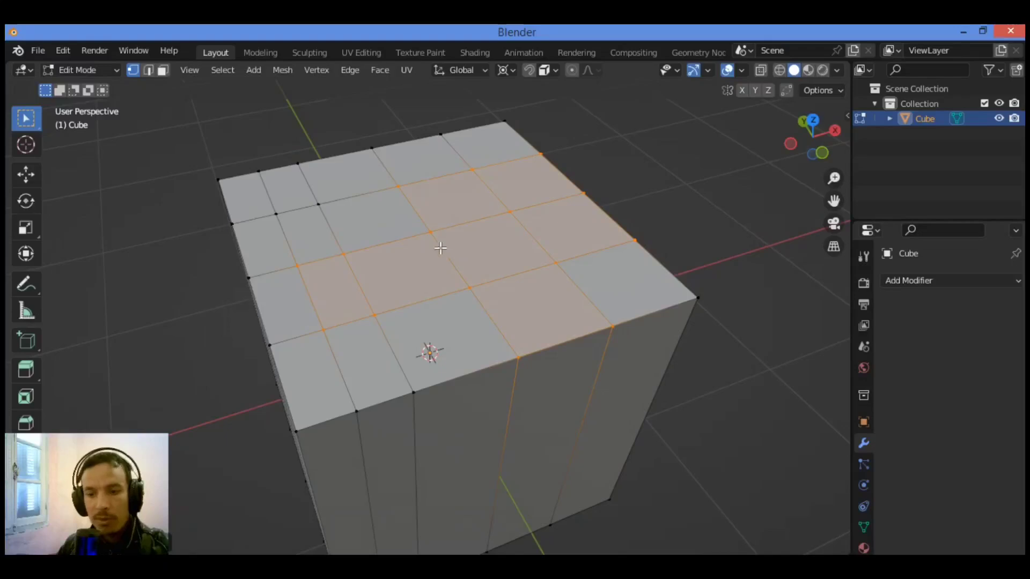